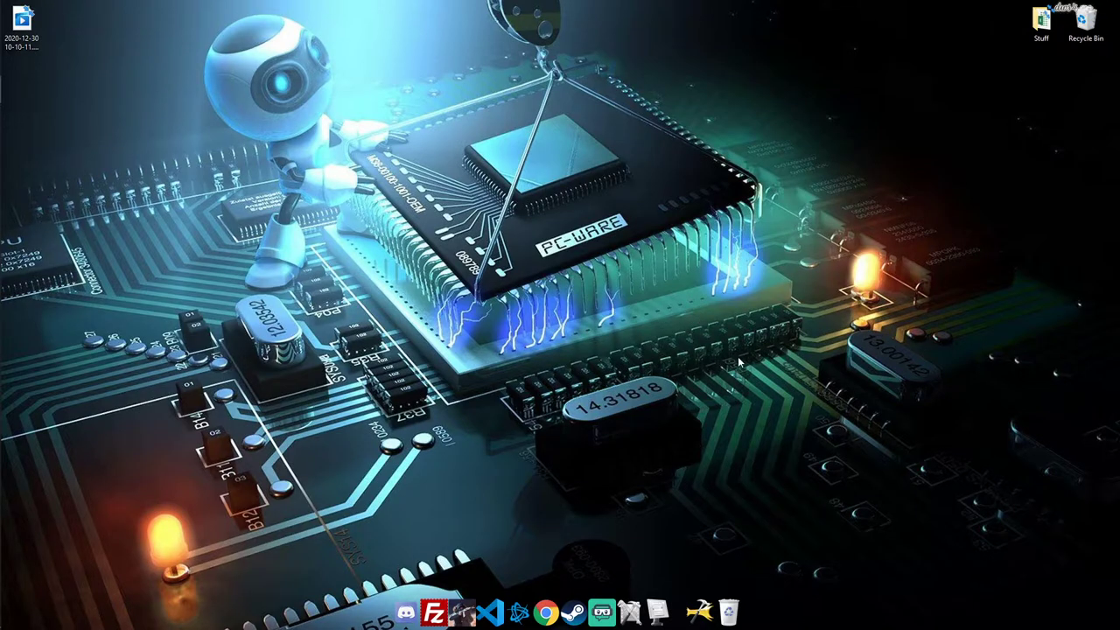
- Launch FiveM and join the last-played Horizon RP server
mouse_move(1, 170)
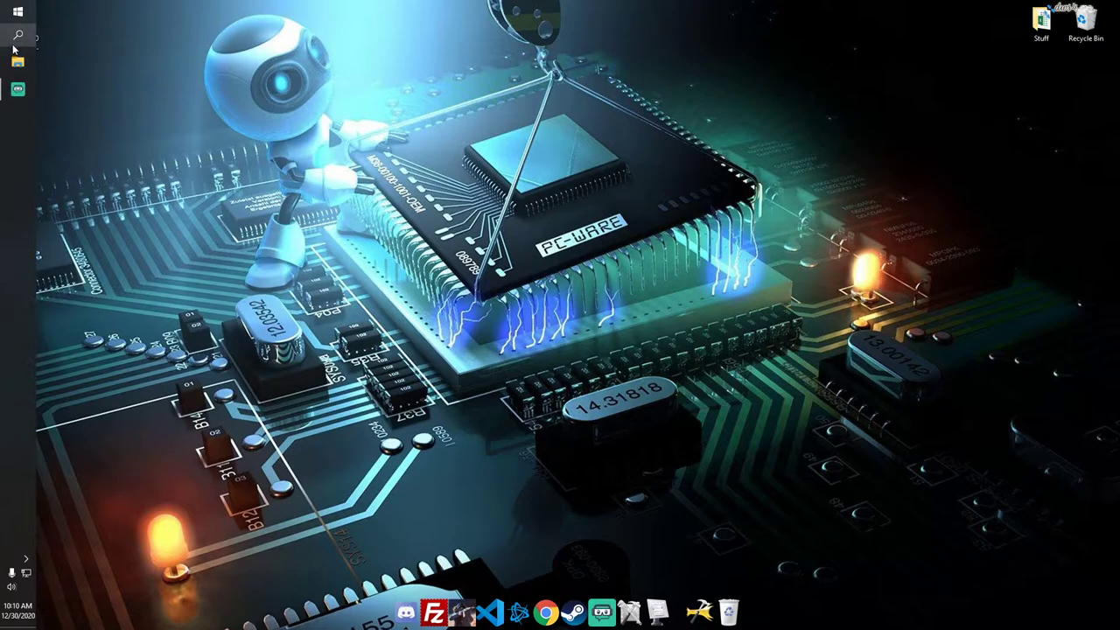
left_click(18, 34)
left_click(126, 153)
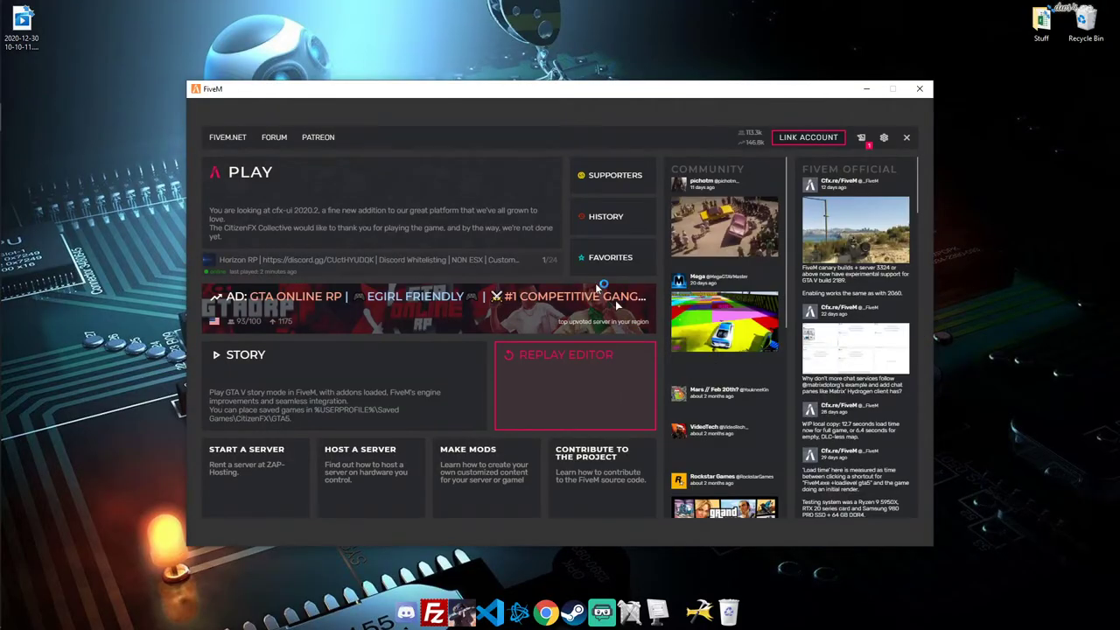
left_click(441, 261)
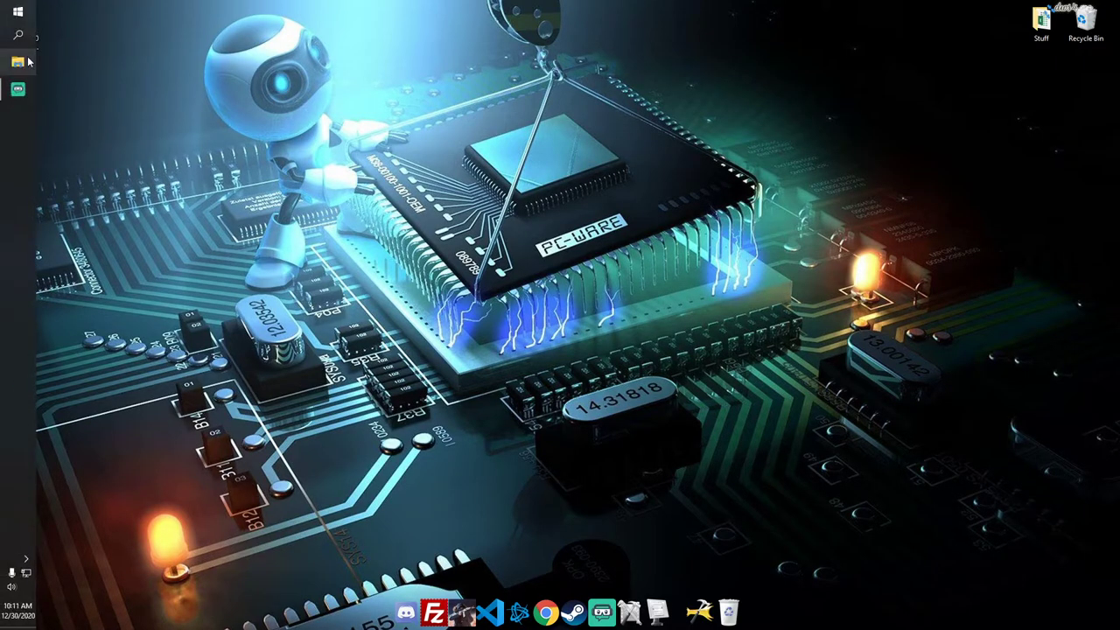
- Search Windows for fivem and open the FiveM app's file location
left_click(25, 38)
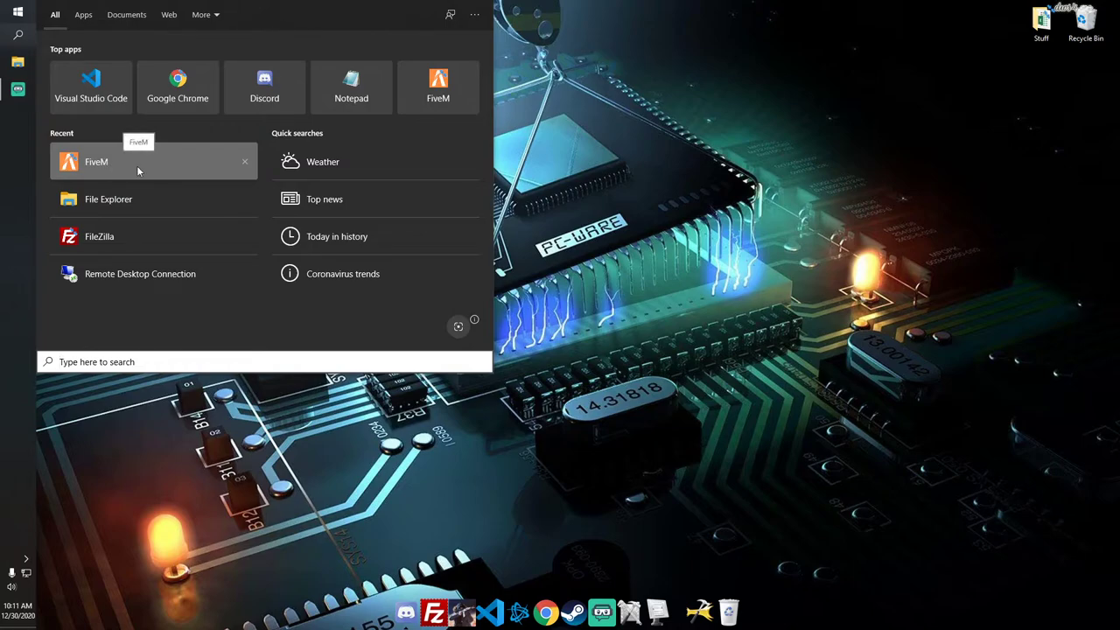
left_click(8, 44)
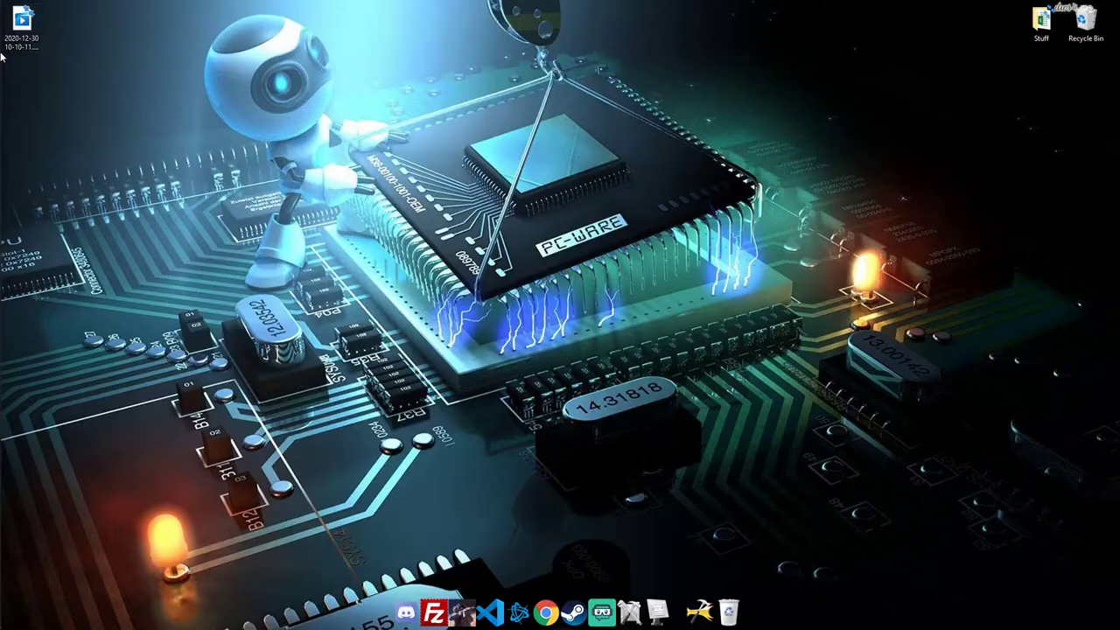
left_click(7, 44)
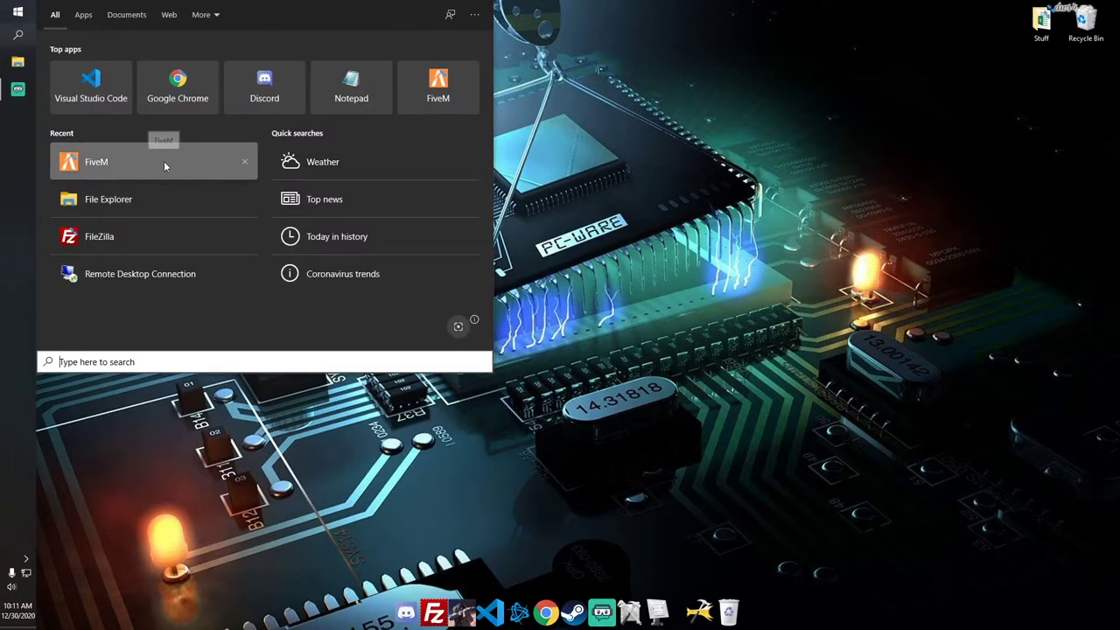
type("fivem")
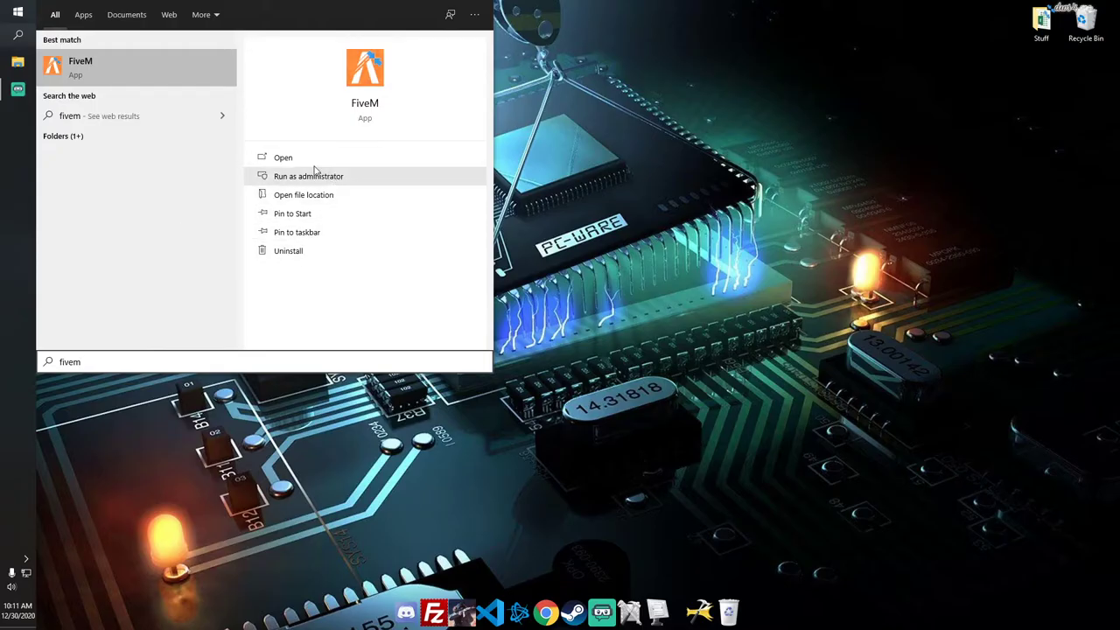
right_click(133, 68)
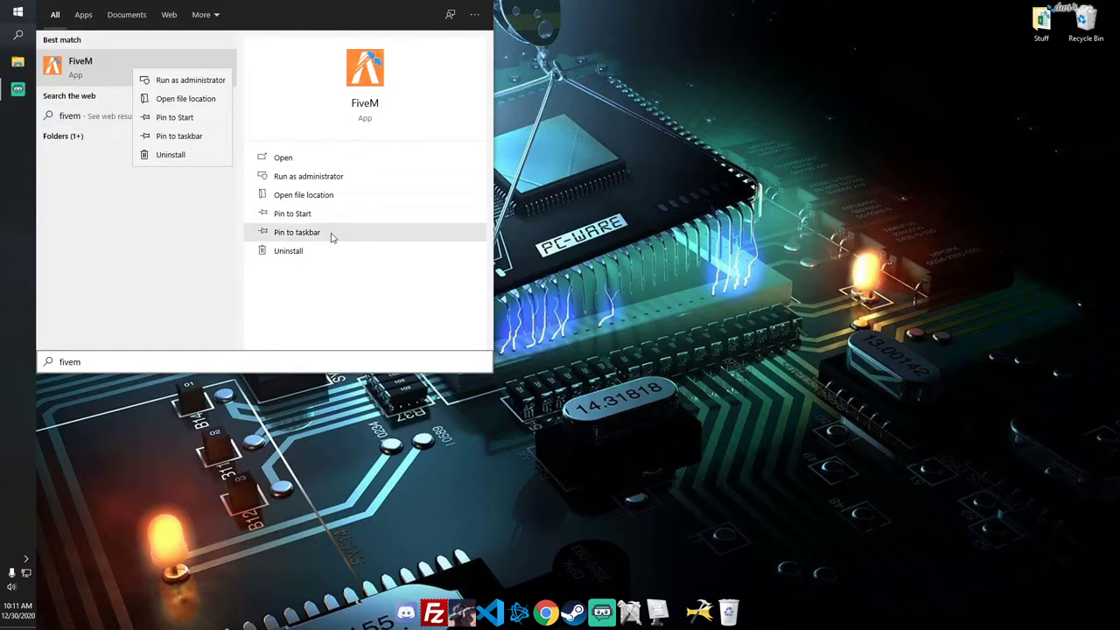
left_click(199, 100)
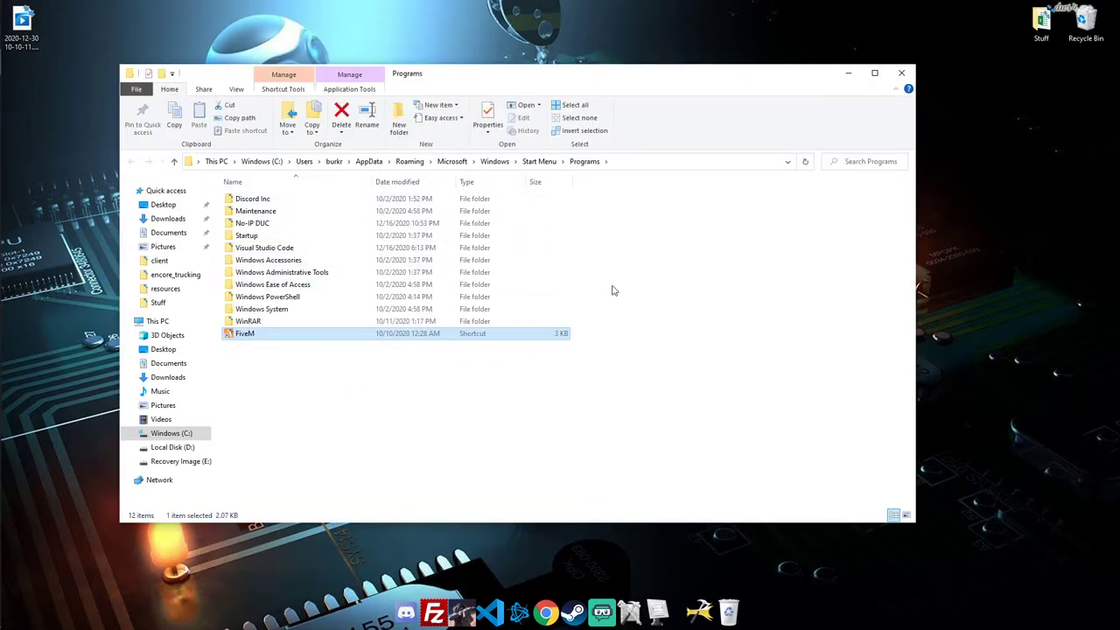
- Go to the FiveM shortcut's target location and delete caches.xml from the FiveM Application Data folder
right_click(261, 337)
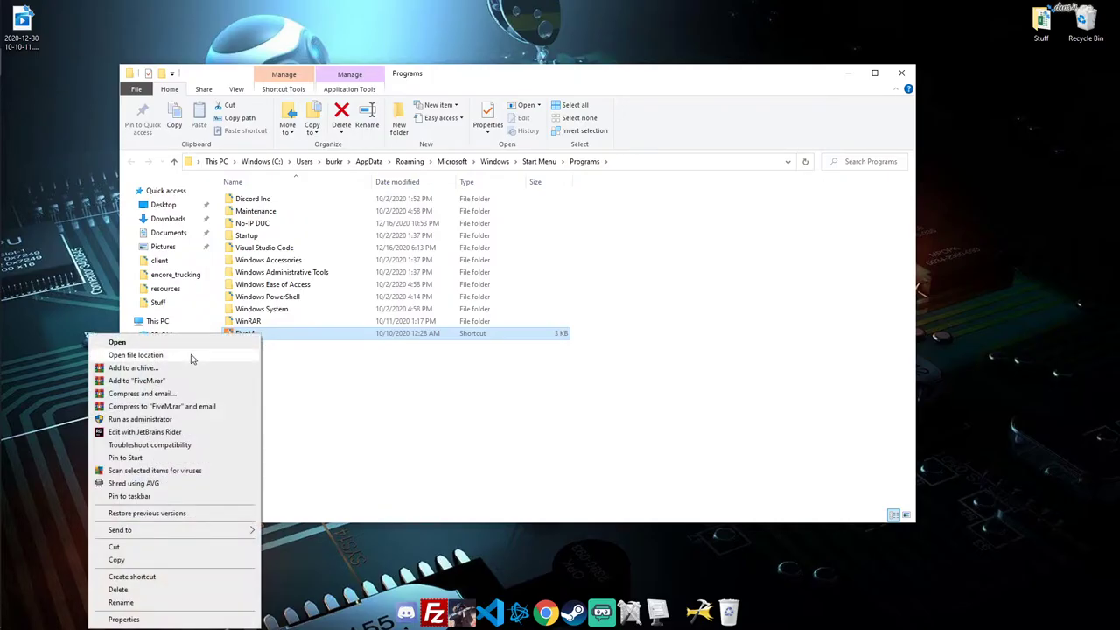
left_click(192, 355)
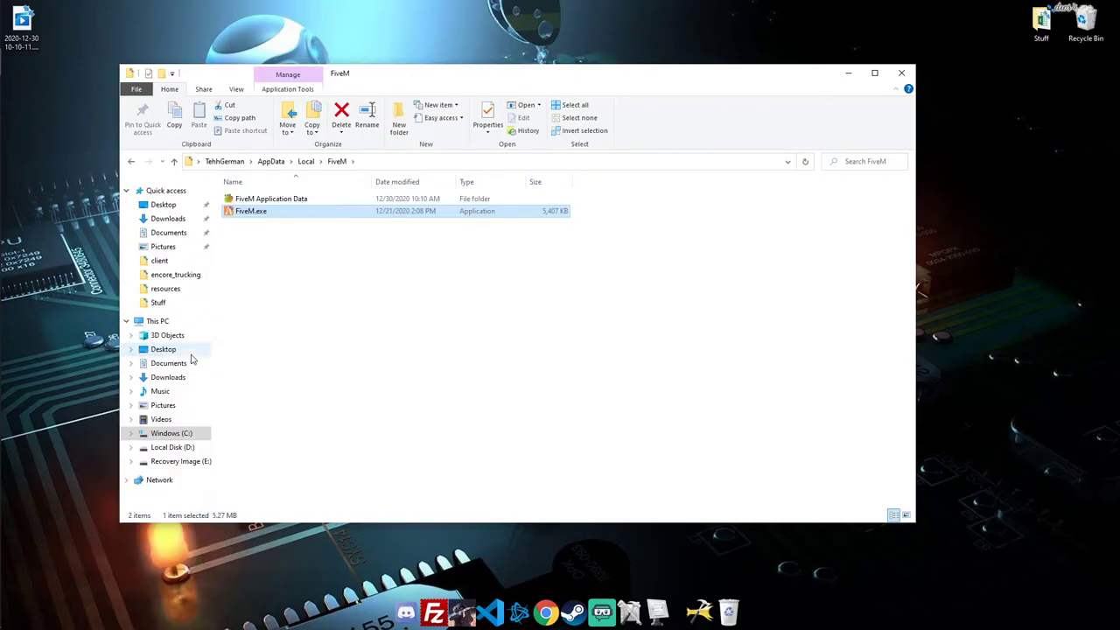
left_click(302, 201)
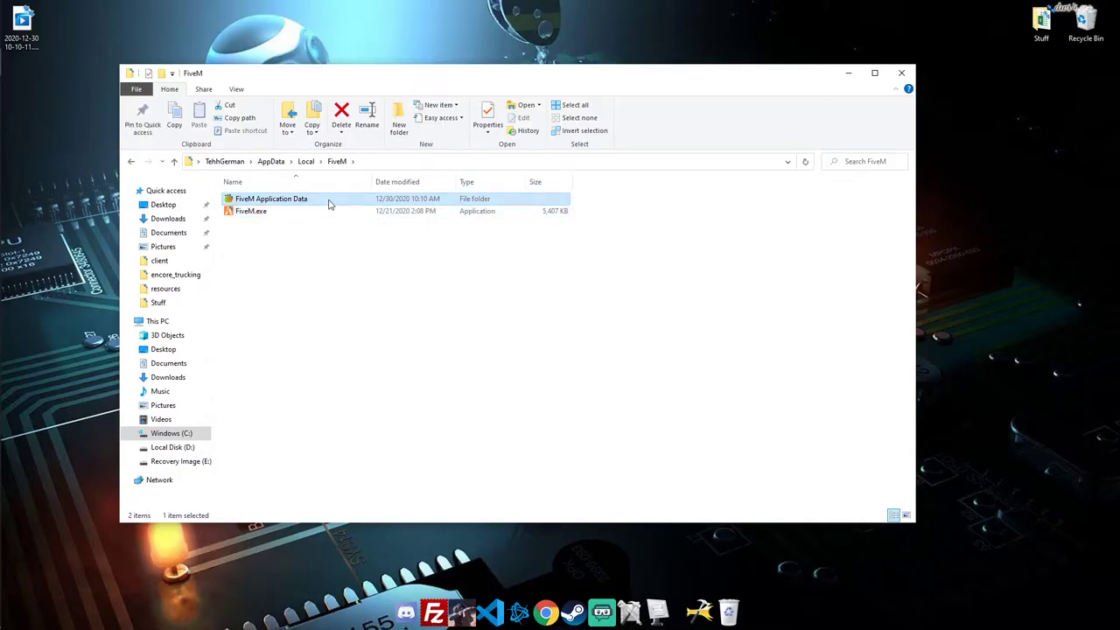
double_click(328, 204)
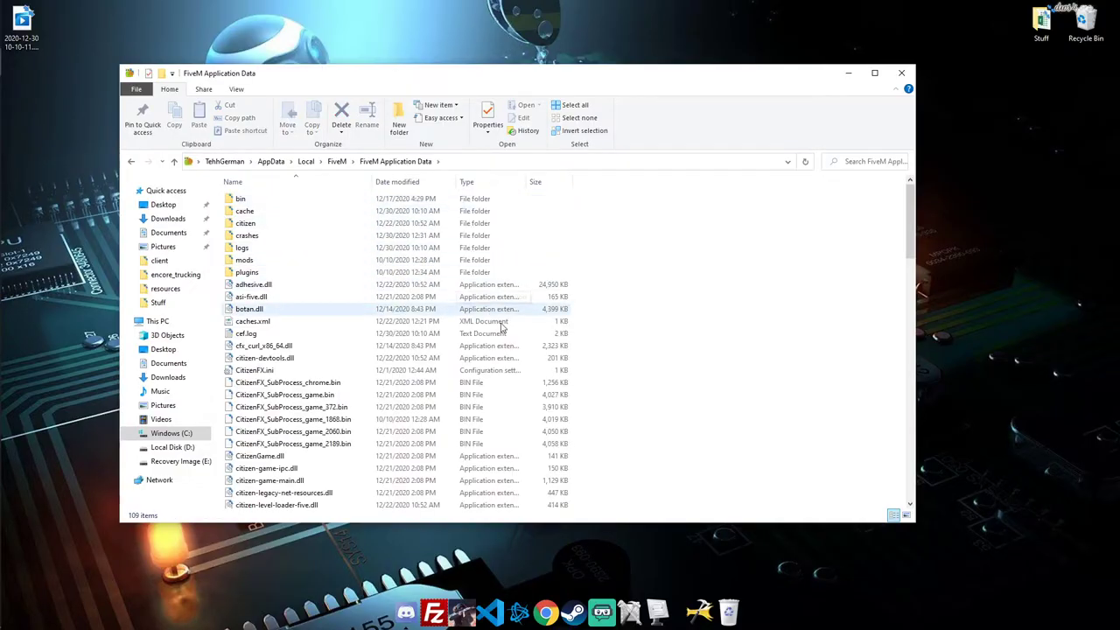
left_click(260, 322)
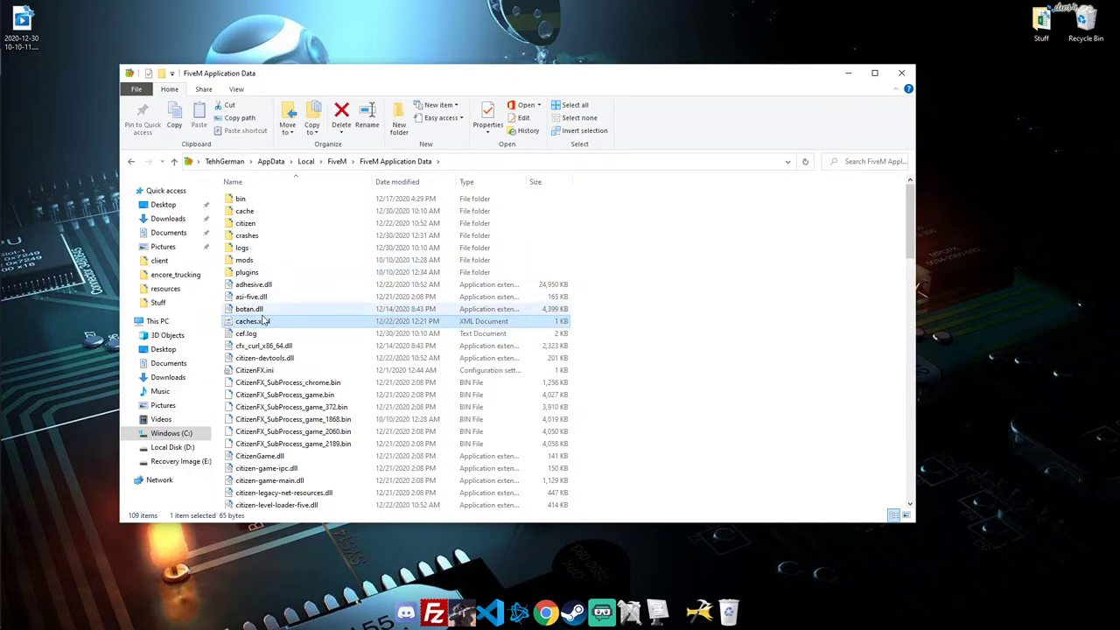
key("Delete")
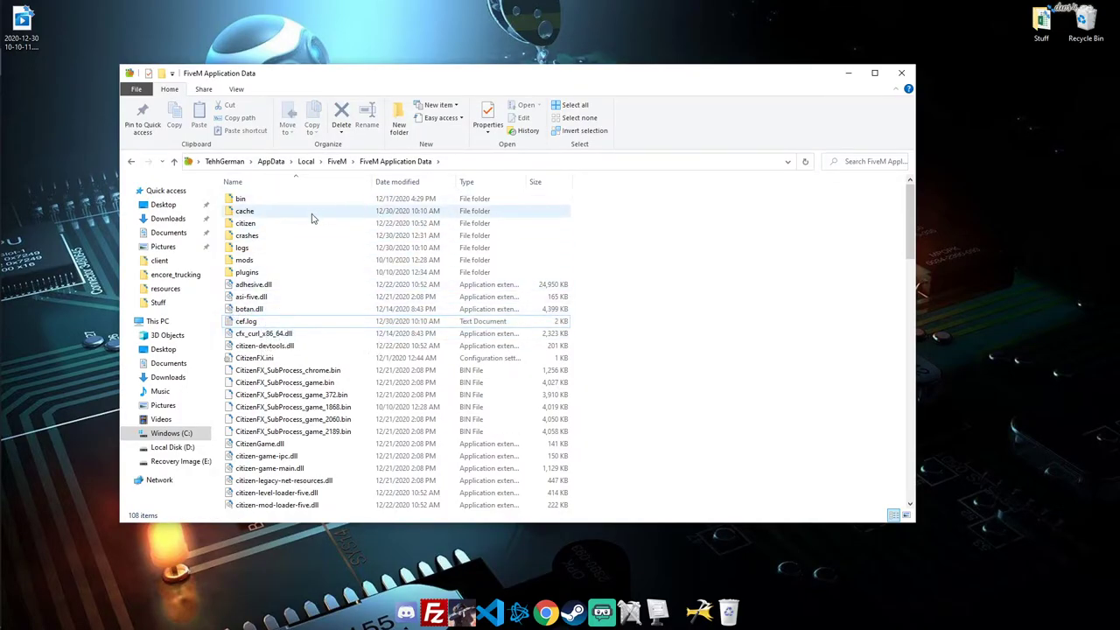
- Examine the contents of the cache folder and its game subfolder
left_click(267, 215)
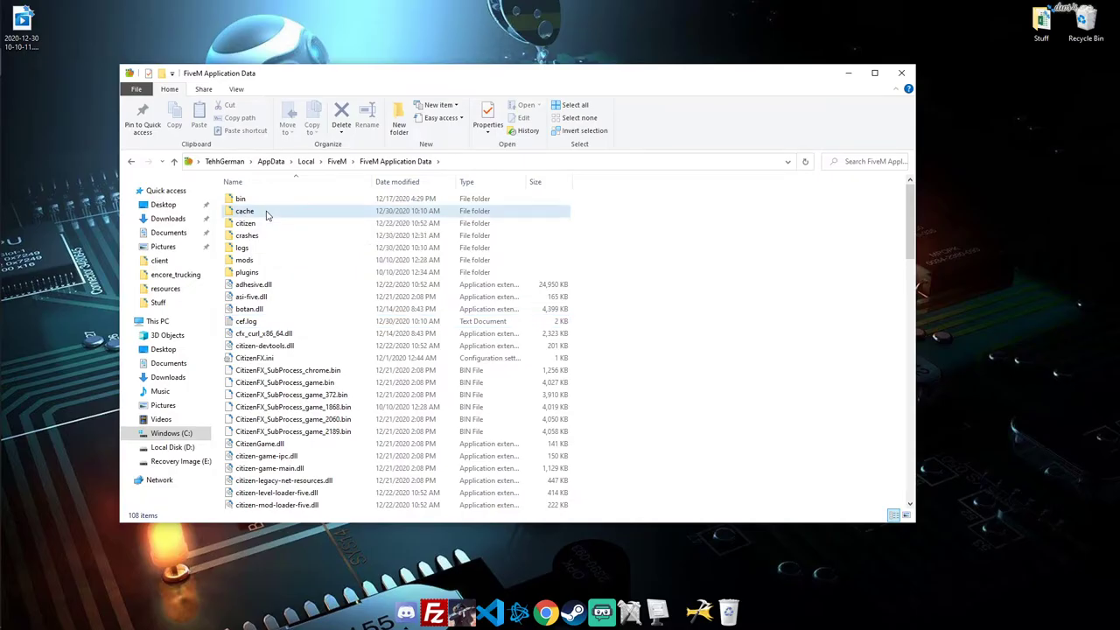
double_click(268, 215)
left_click_drag(519, 406, 262, 197)
left_click(356, 369)
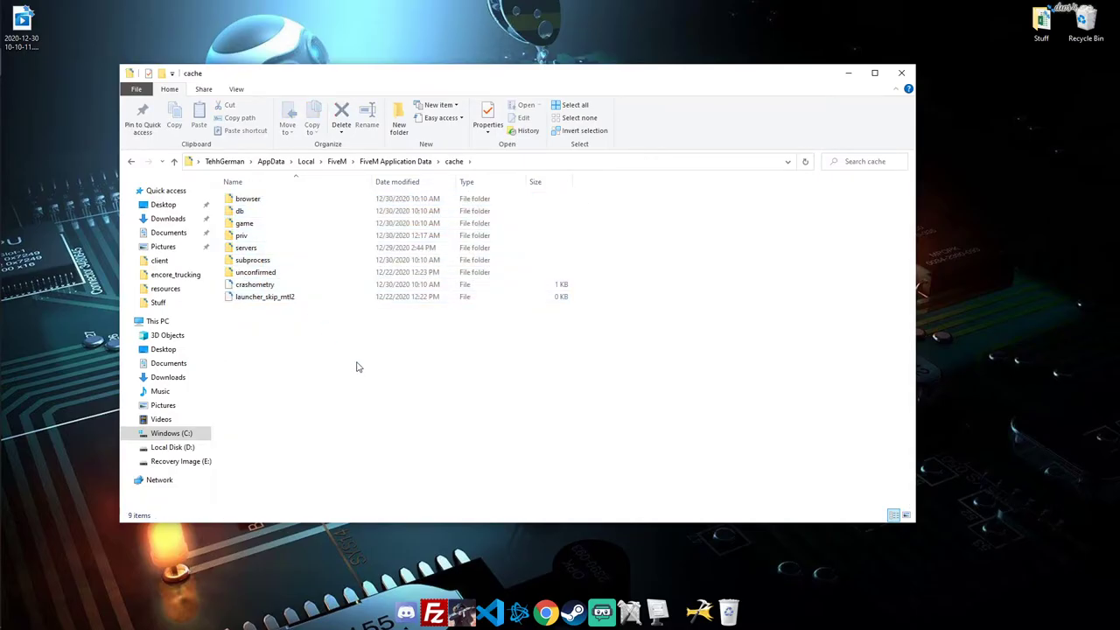
double_click(268, 224)
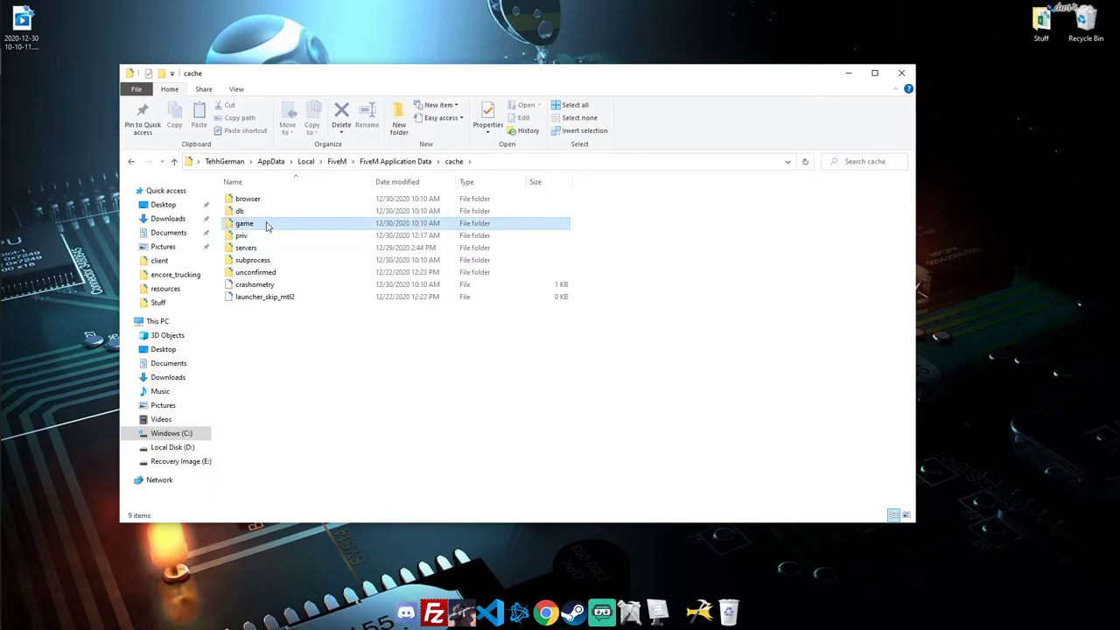
left_click_drag(393, 407, 219, 184)
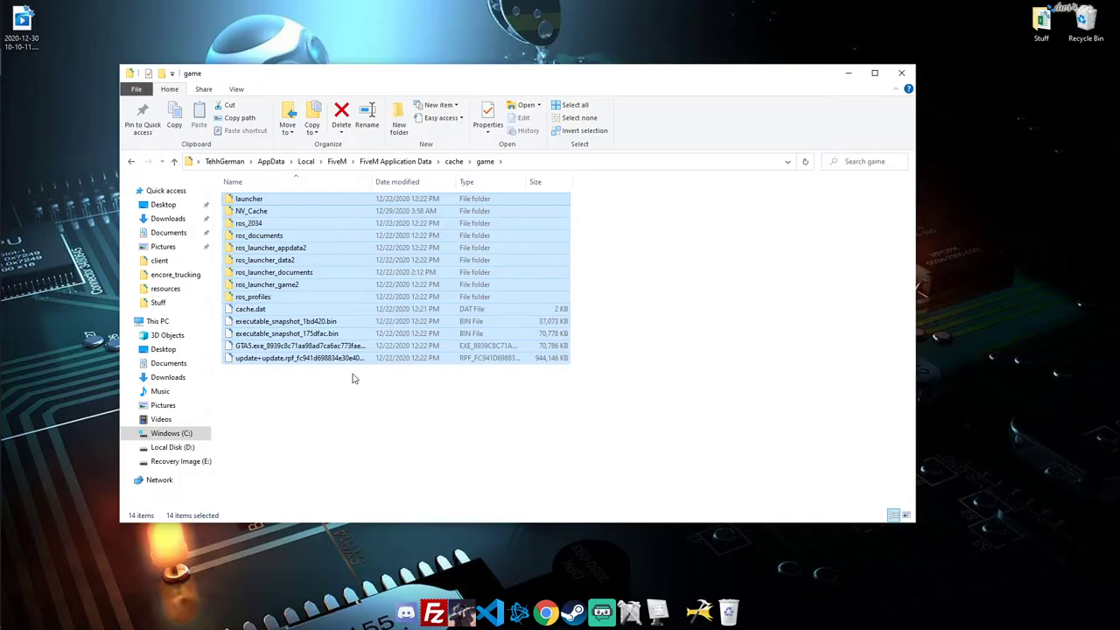
key("alt+Up")
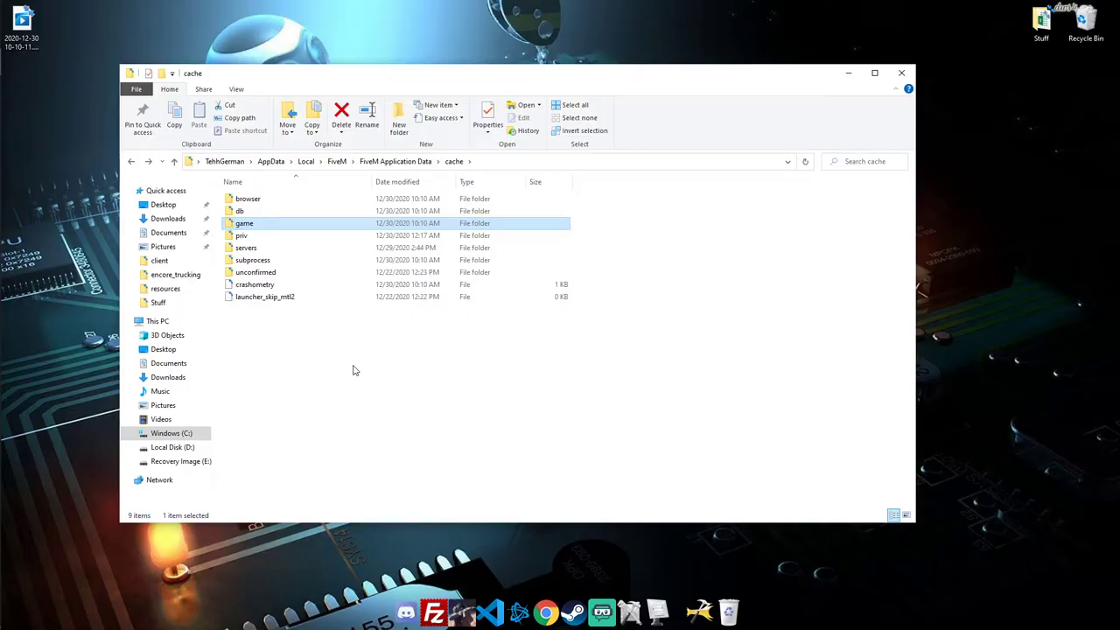
left_click(353, 370)
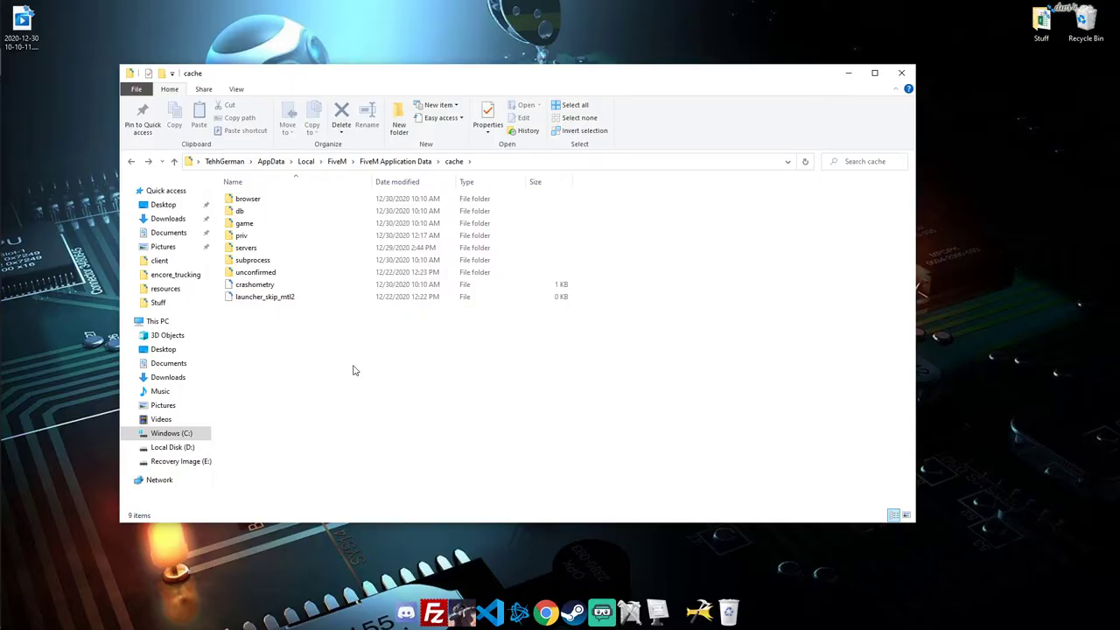
- Check the cache folder's size in its properties, leaving its attributes alone
key("alt+Up")
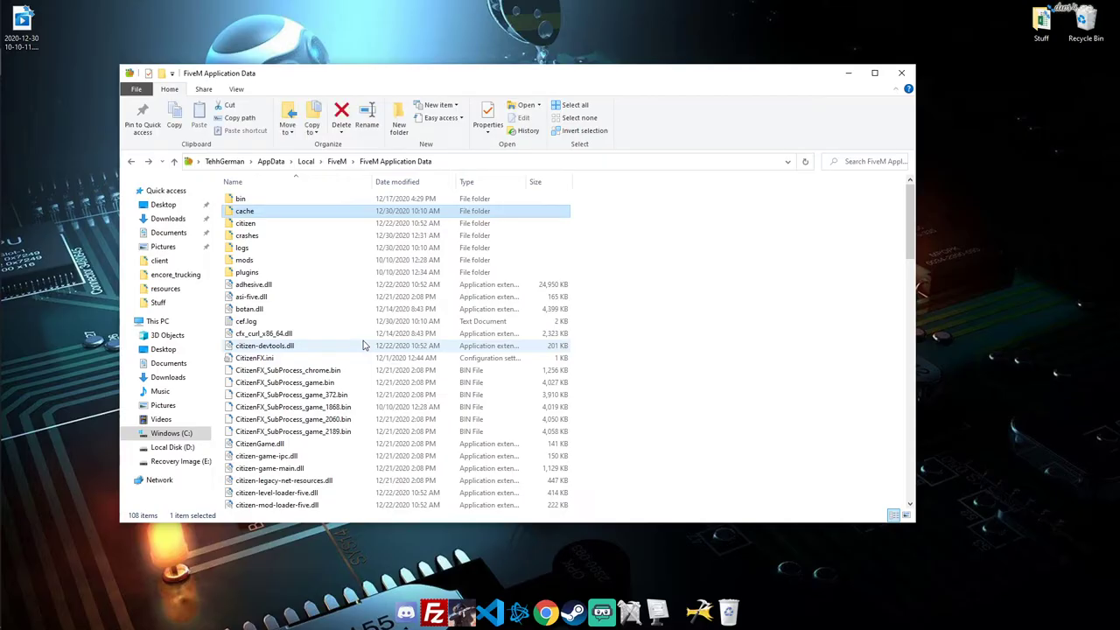
key("shift+F10")
left_click(120, 483)
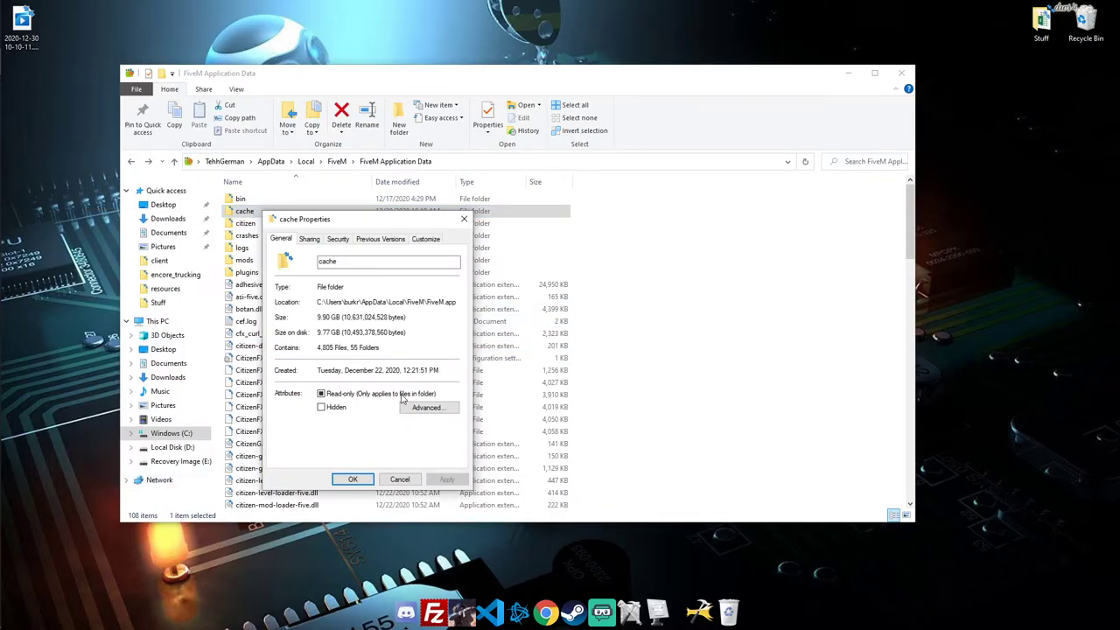
double_click(329, 332)
left_click(404, 478)
- Delete all files and folders inside the cache folder and close the file window
double_click(261, 214)
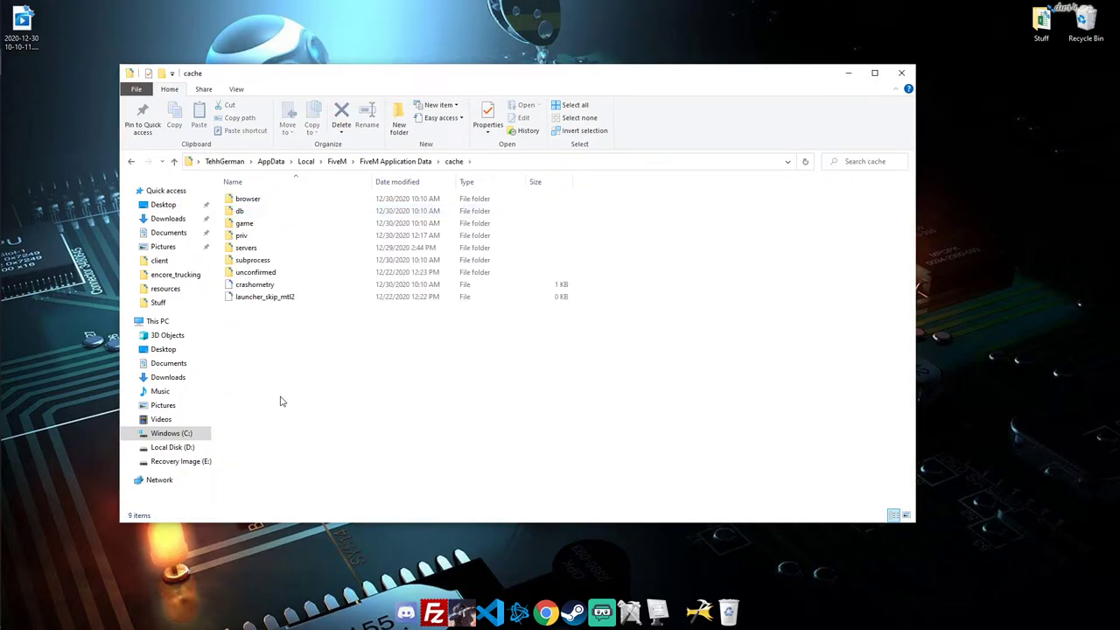
left_click_drag(280, 400, 210, 167)
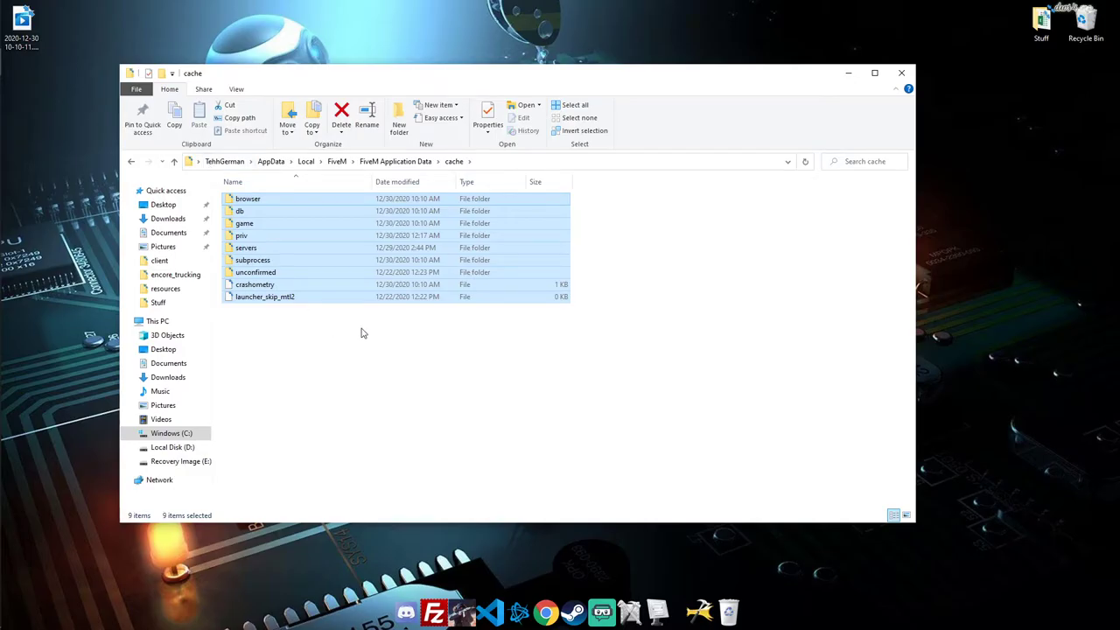
key("Delete")
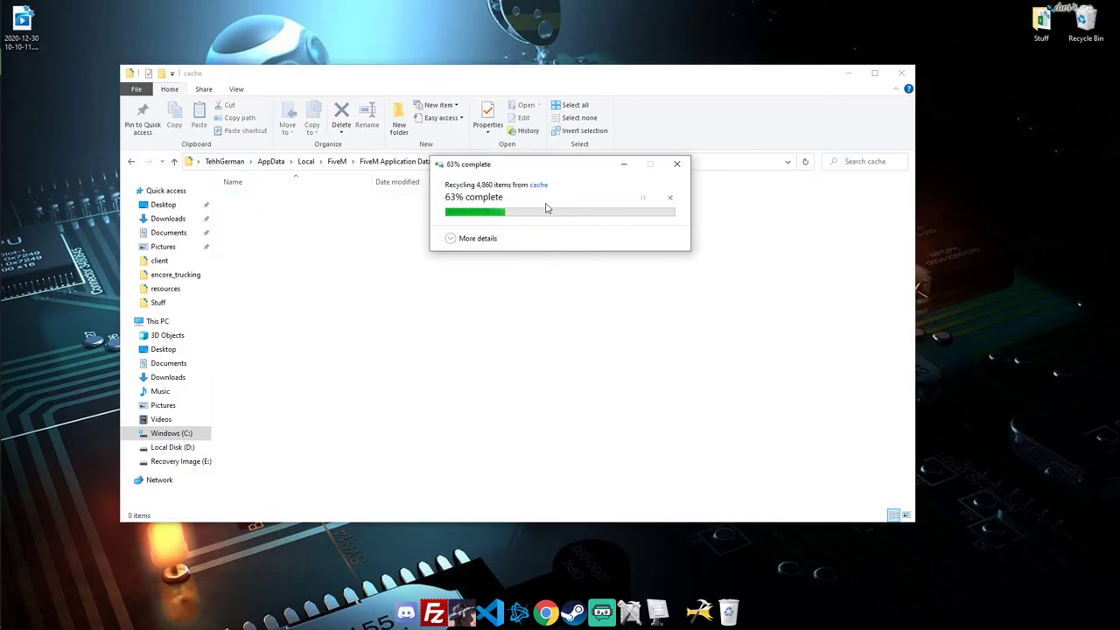
left_click(902, 77)
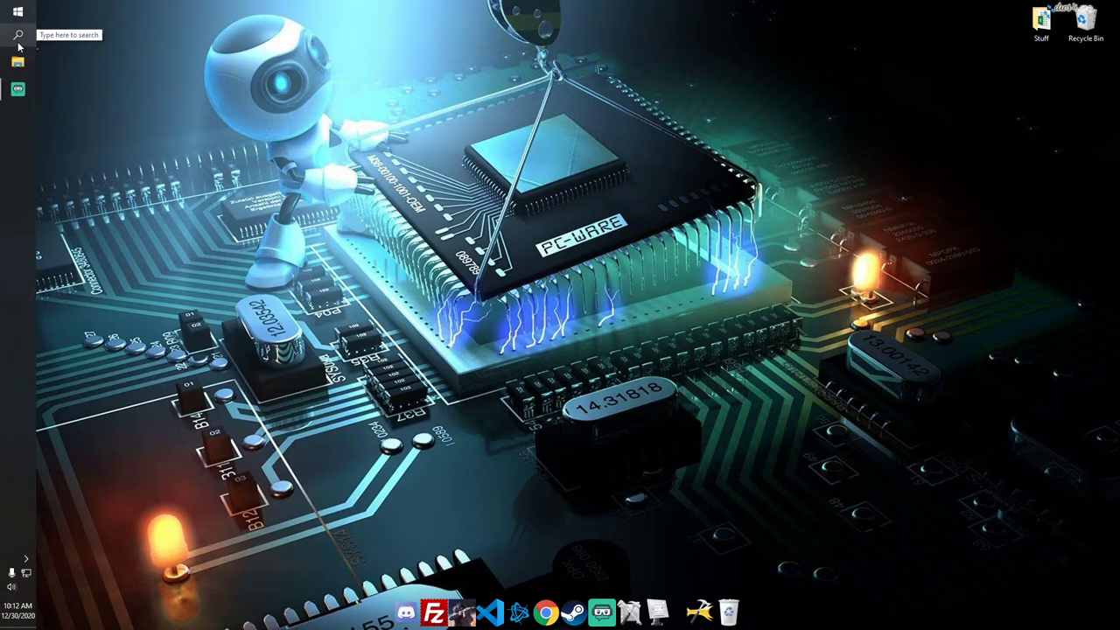
- Relaunch FiveM, accept the game cache update and dismiss the settings error
left_click(18, 35)
left_click(88, 160)
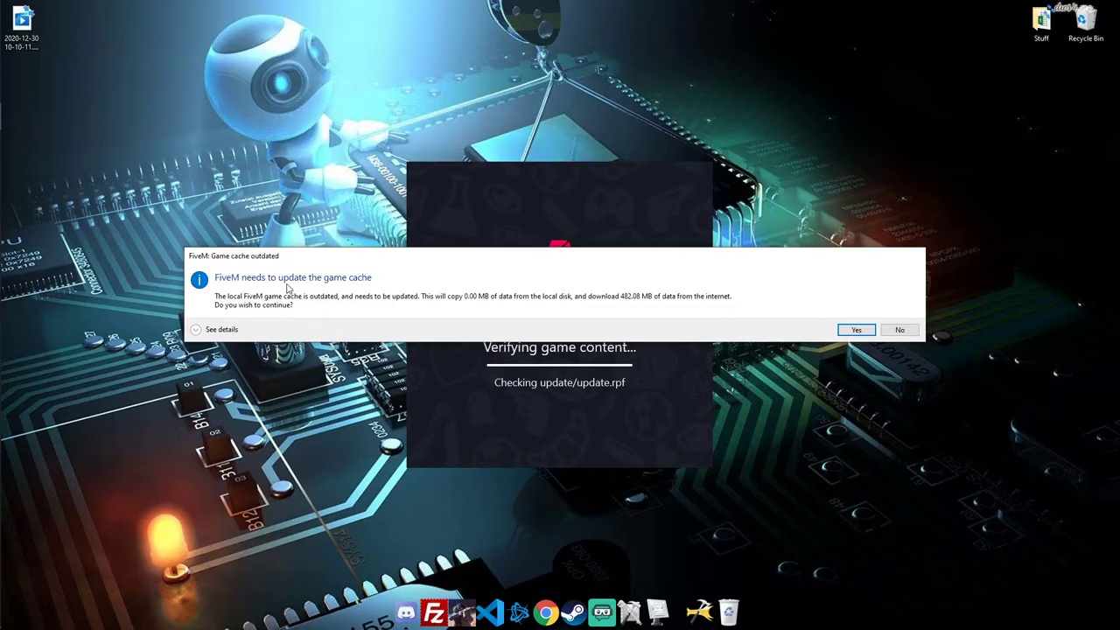
left_click(847, 331)
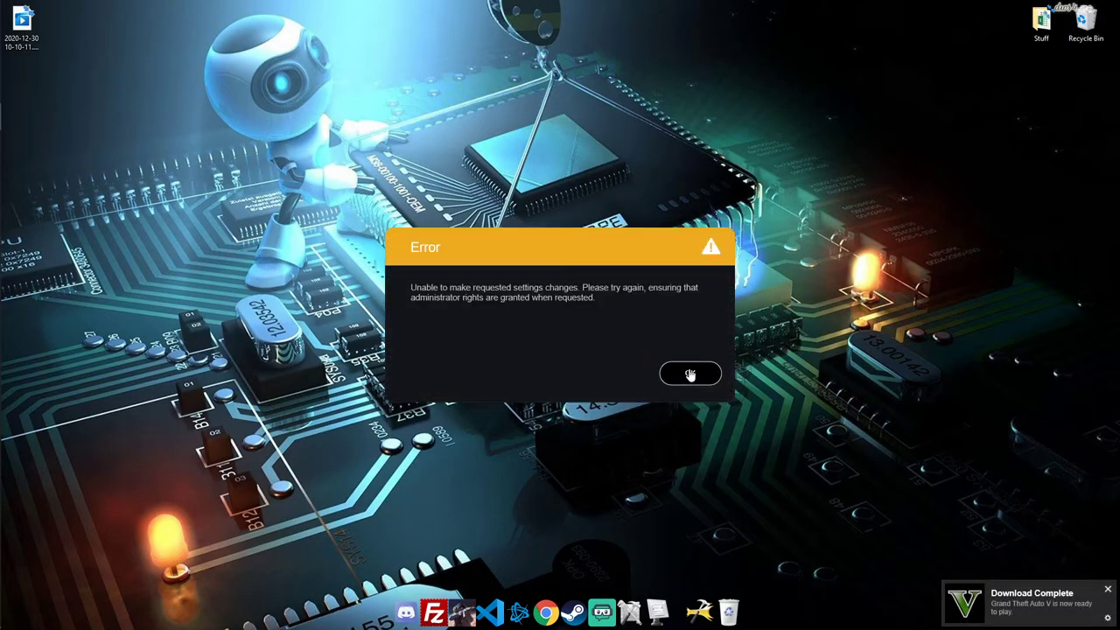
left_click(690, 374)
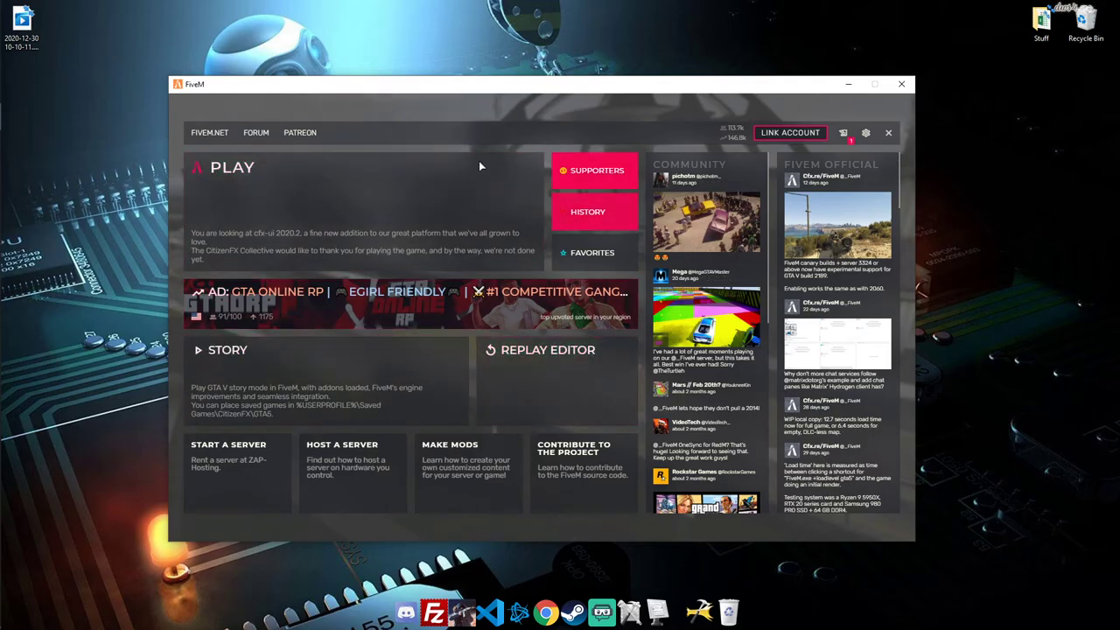
- Search the FiveM server list for horizon and connect to the Horizon RP server with Discord Allowlisting and Custom Vehicles
left_click(248, 175)
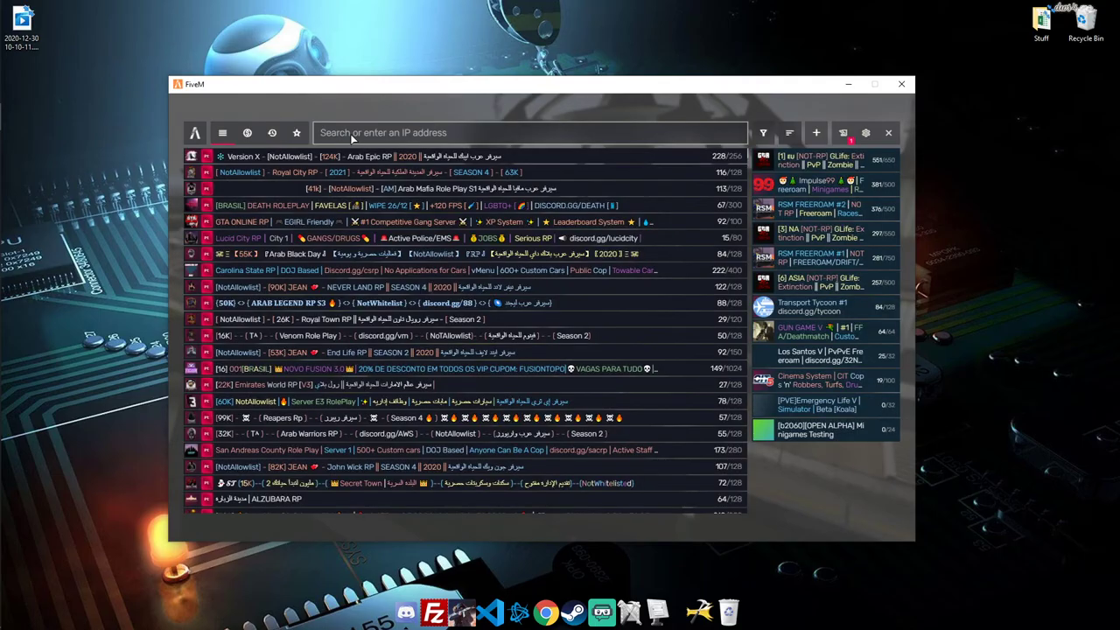
left_click(350, 134)
type("horizon")
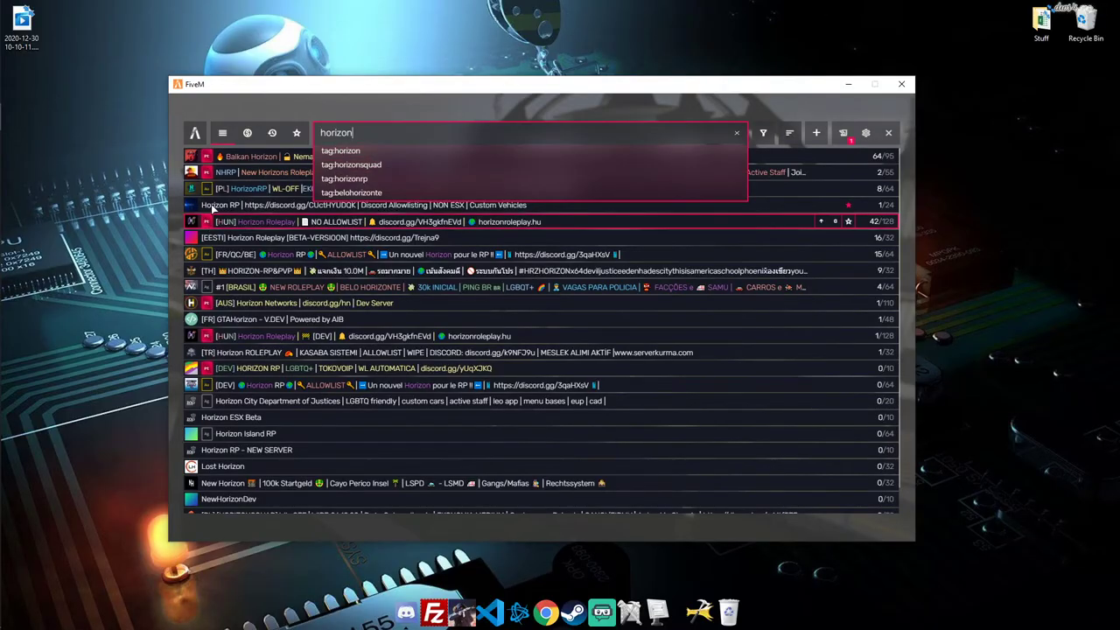
left_click(212, 205)
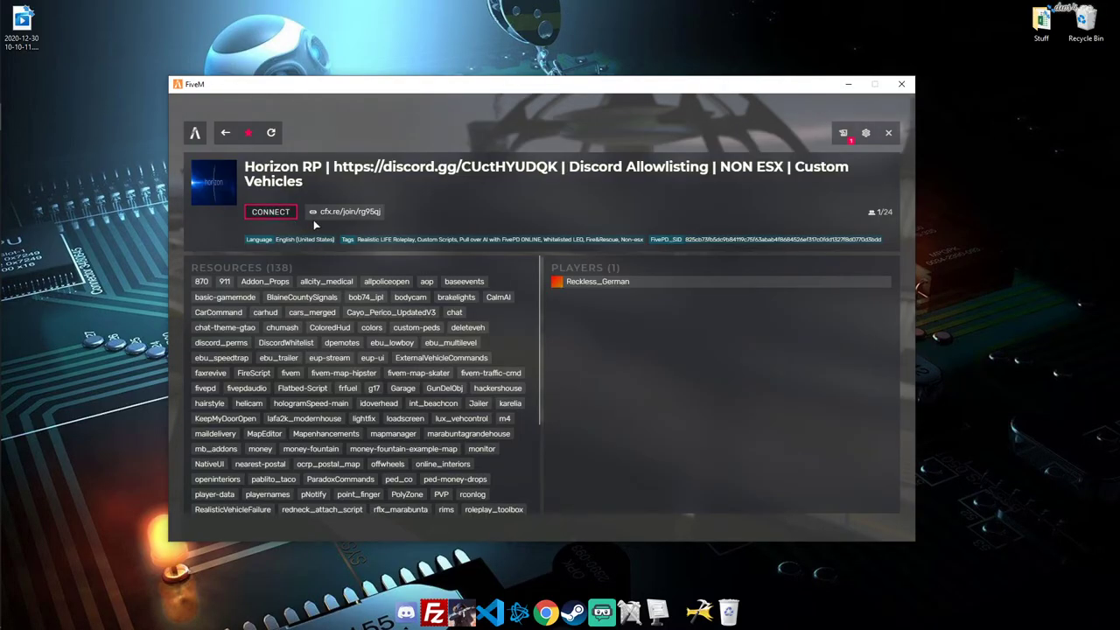
left_click(265, 211)
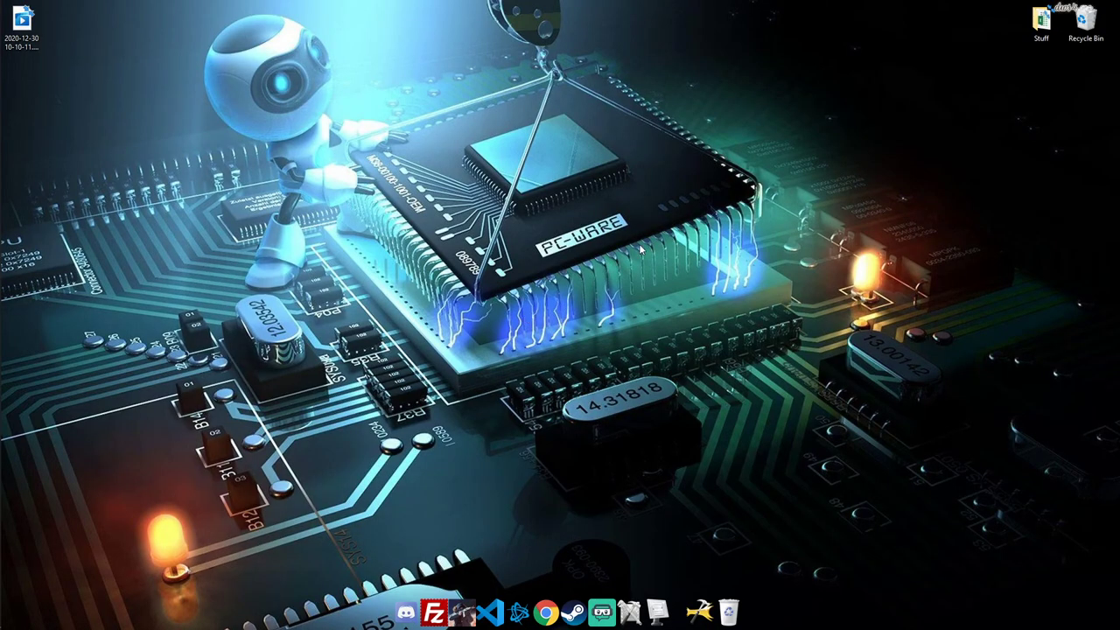
- Find FiveM's install location through its shortcut and open the FiveM Application Data folder
mouse_move(2, 129)
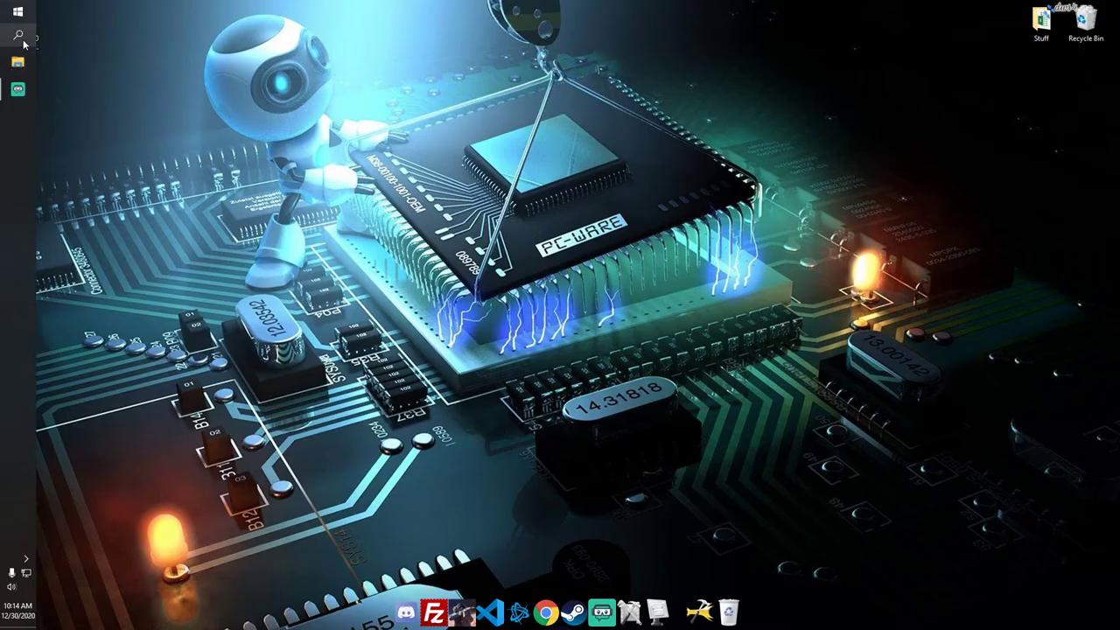
left_click(19, 37)
right_click(103, 155)
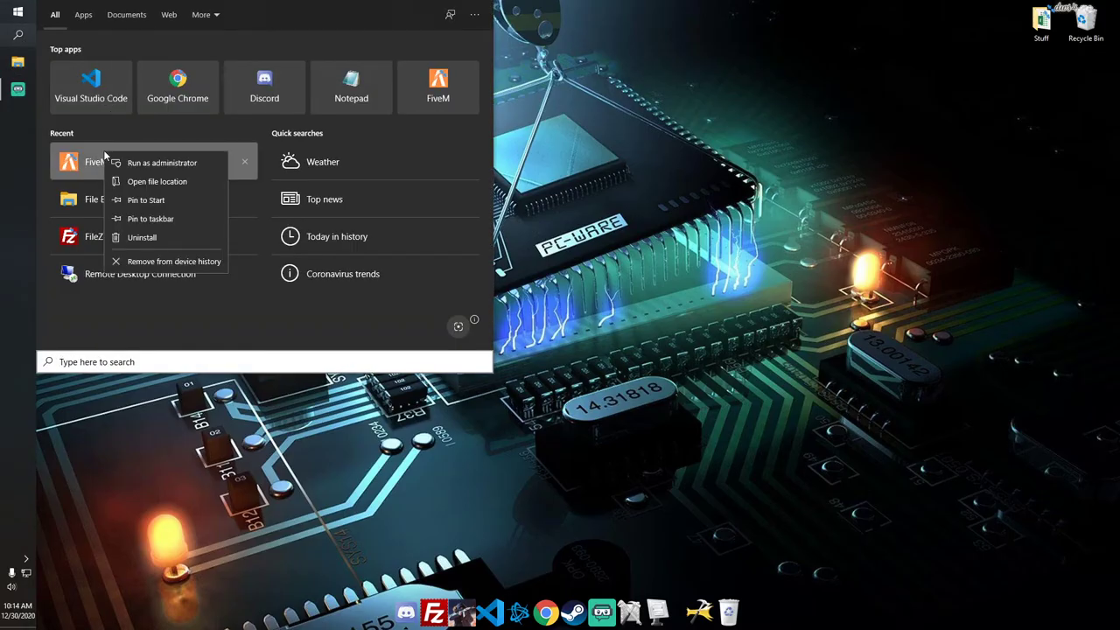
left_click(173, 181)
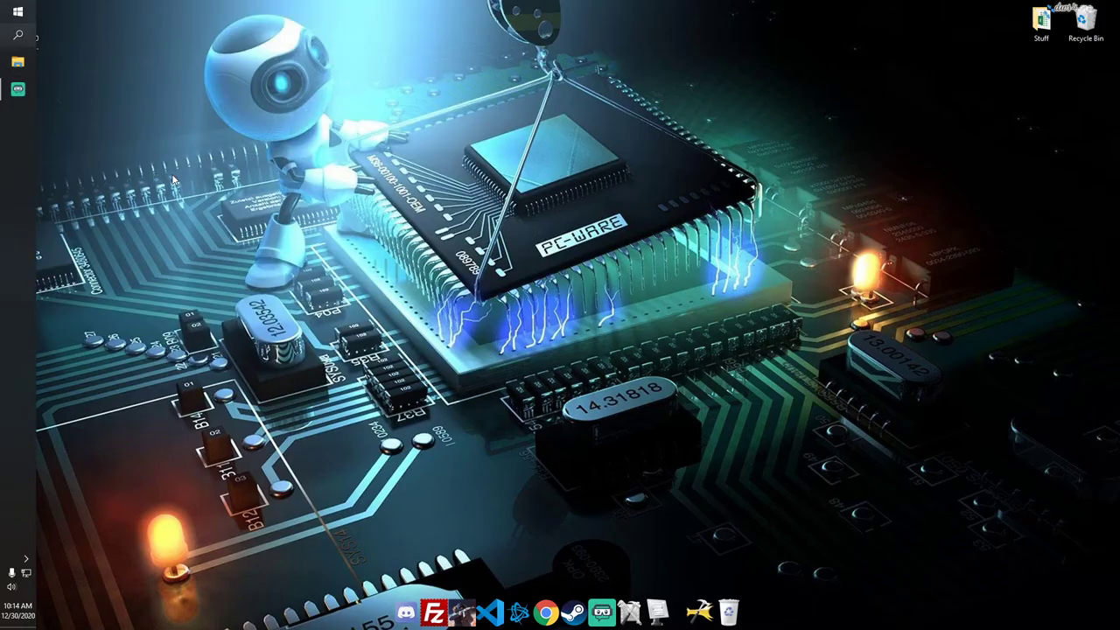
right_click(259, 333)
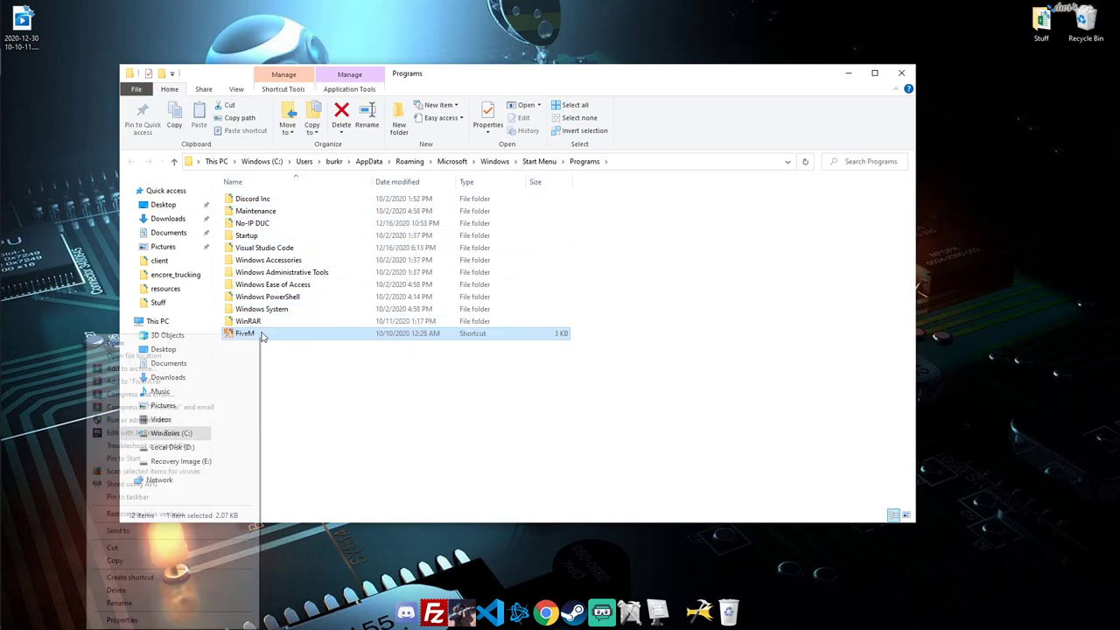
left_click(122, 355)
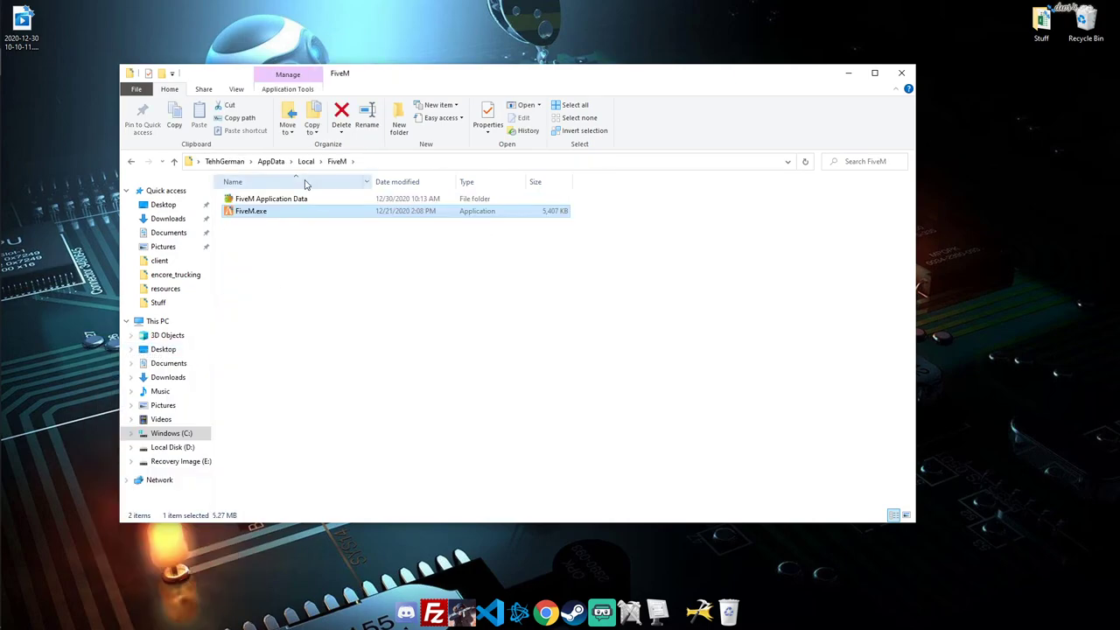
double_click(291, 201)
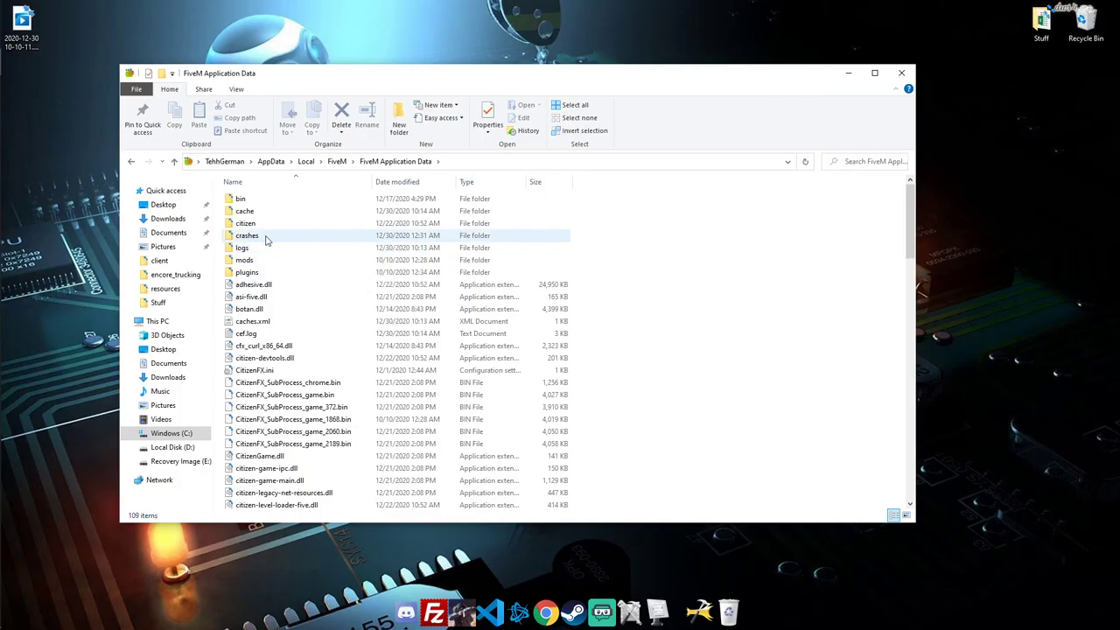
- Delete all crash dump files inside the crashes folder of FiveM Application Data
double_click(267, 238)
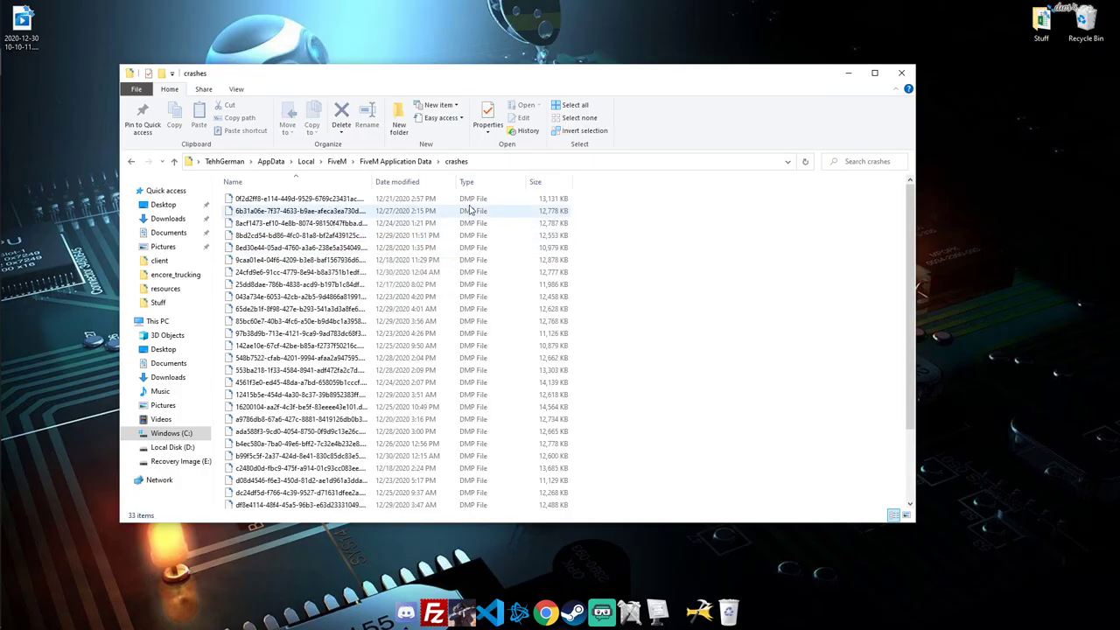
scroll(613, 288, "up", 2)
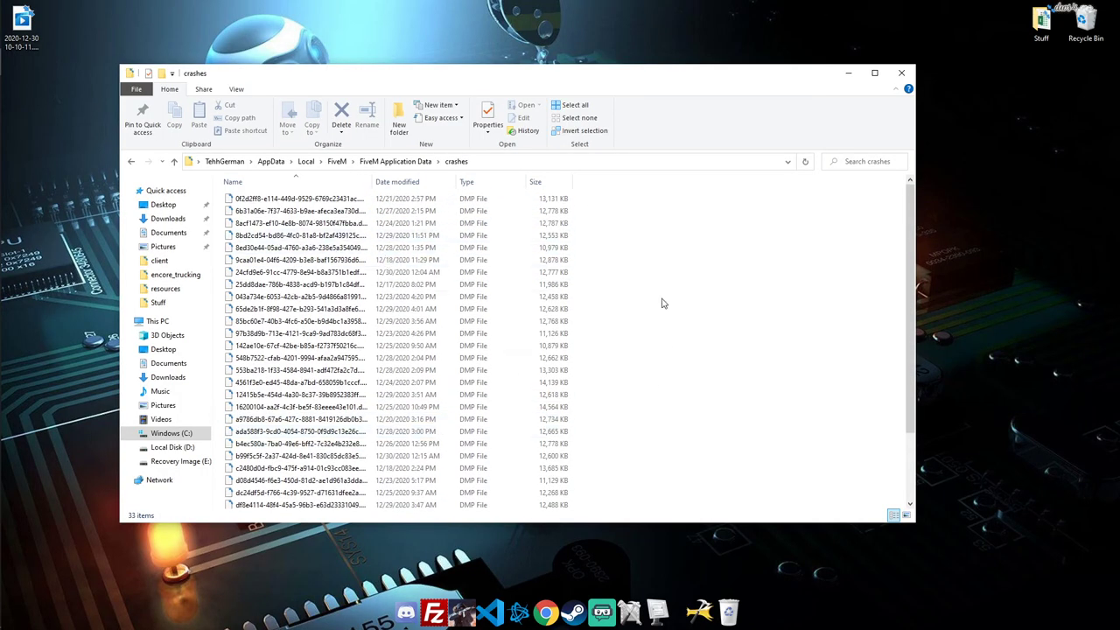
key("ctrl+a")
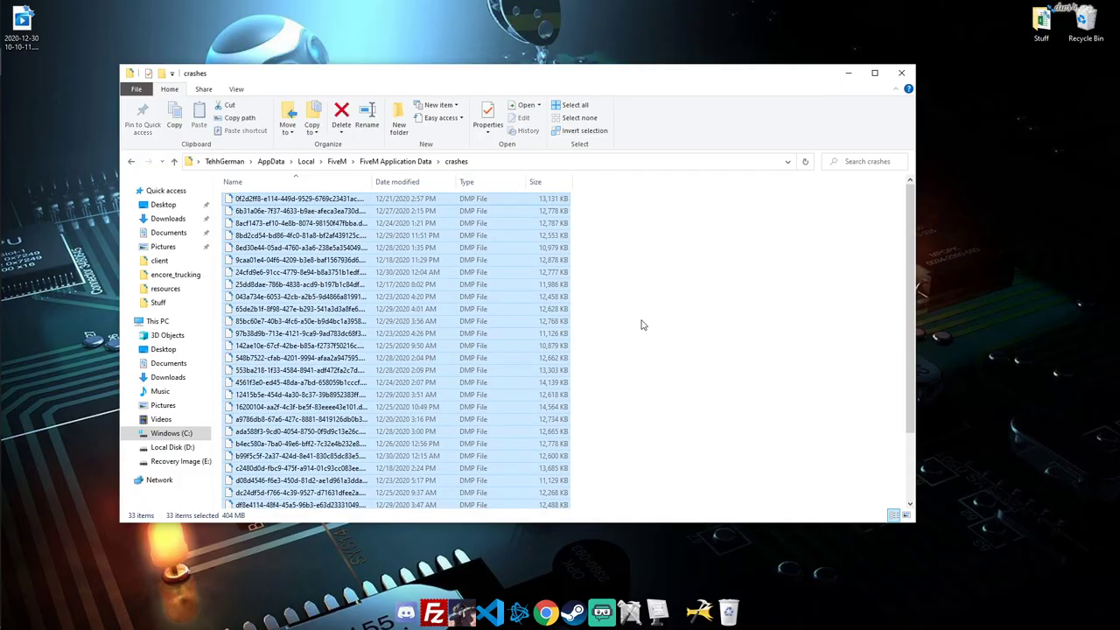
key("Delete")
- Return to FiveM Application Data, delete everything inside the cache folder and close the file window
key("alt+Up")
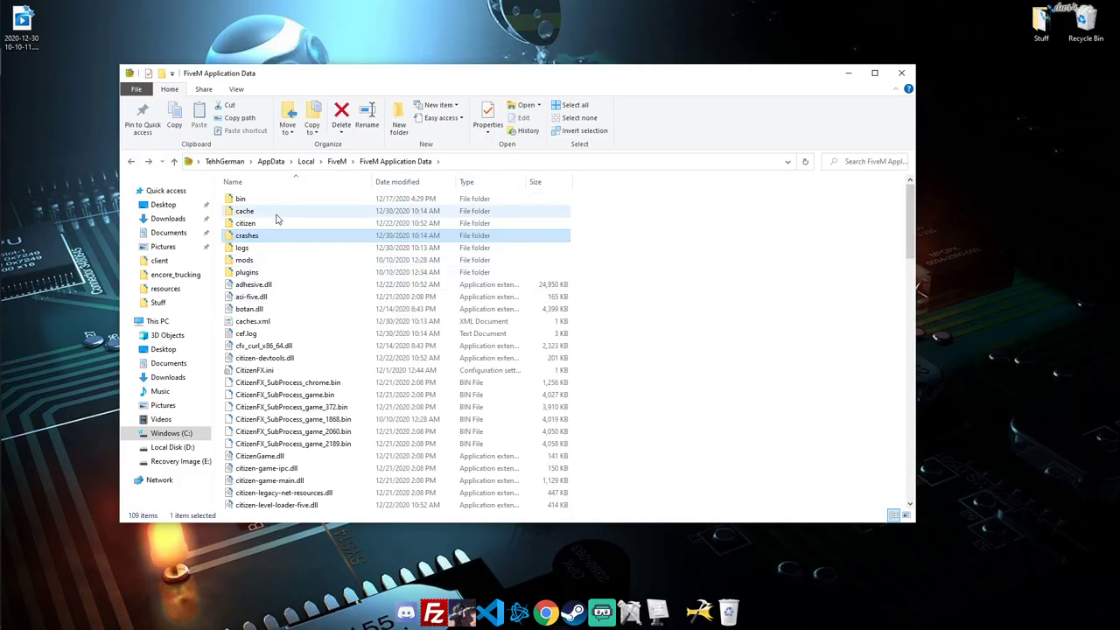
double_click(254, 211)
key("ctrl+a")
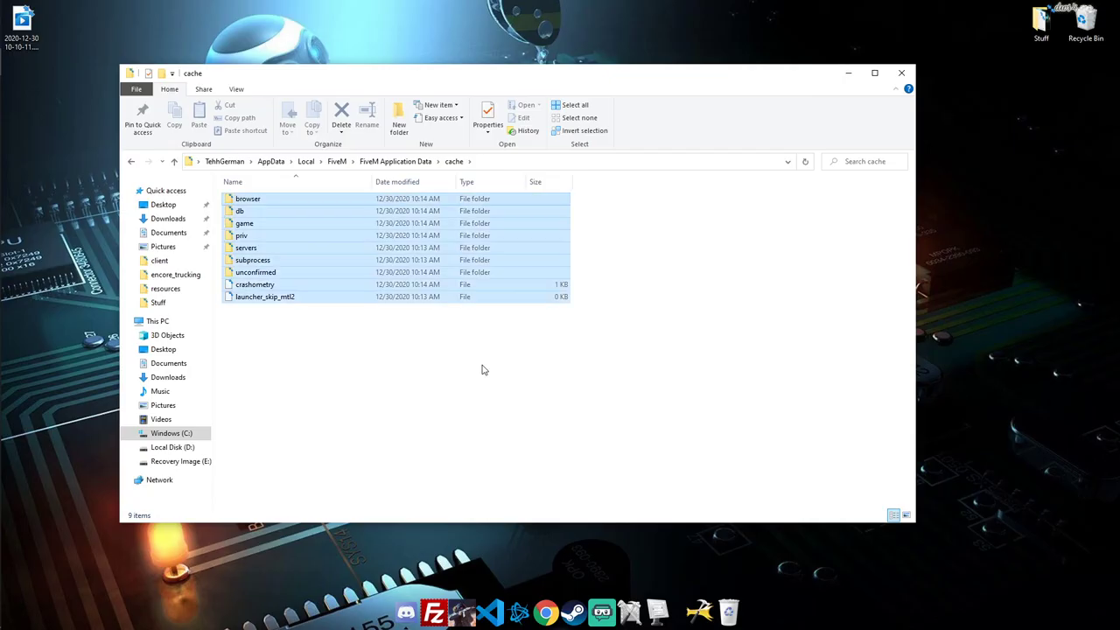
key("Delete")
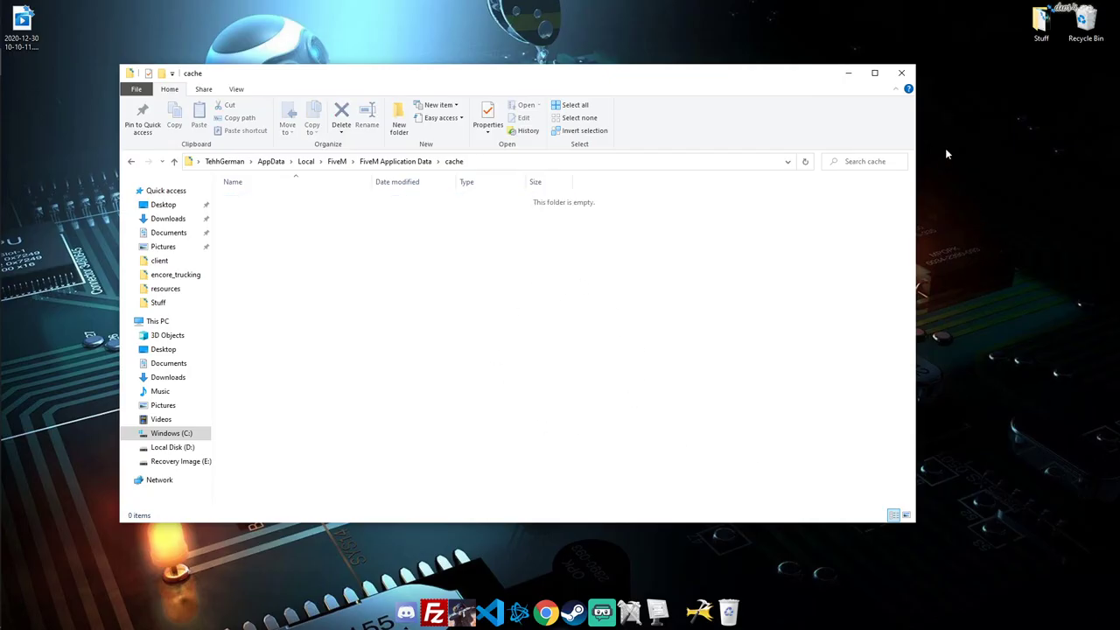
left_click(900, 74)
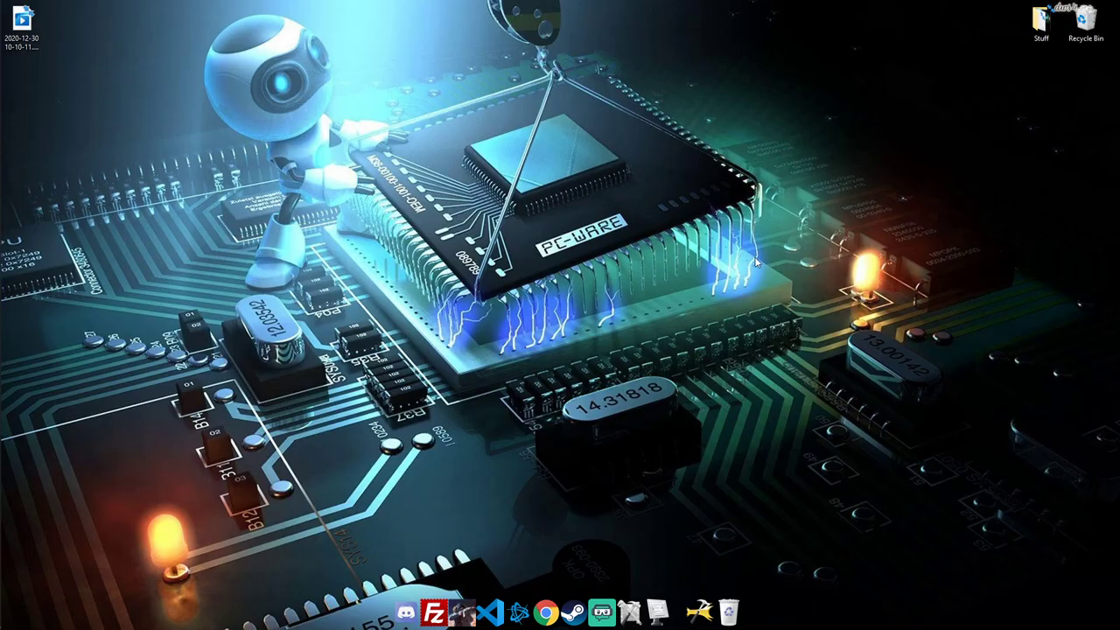